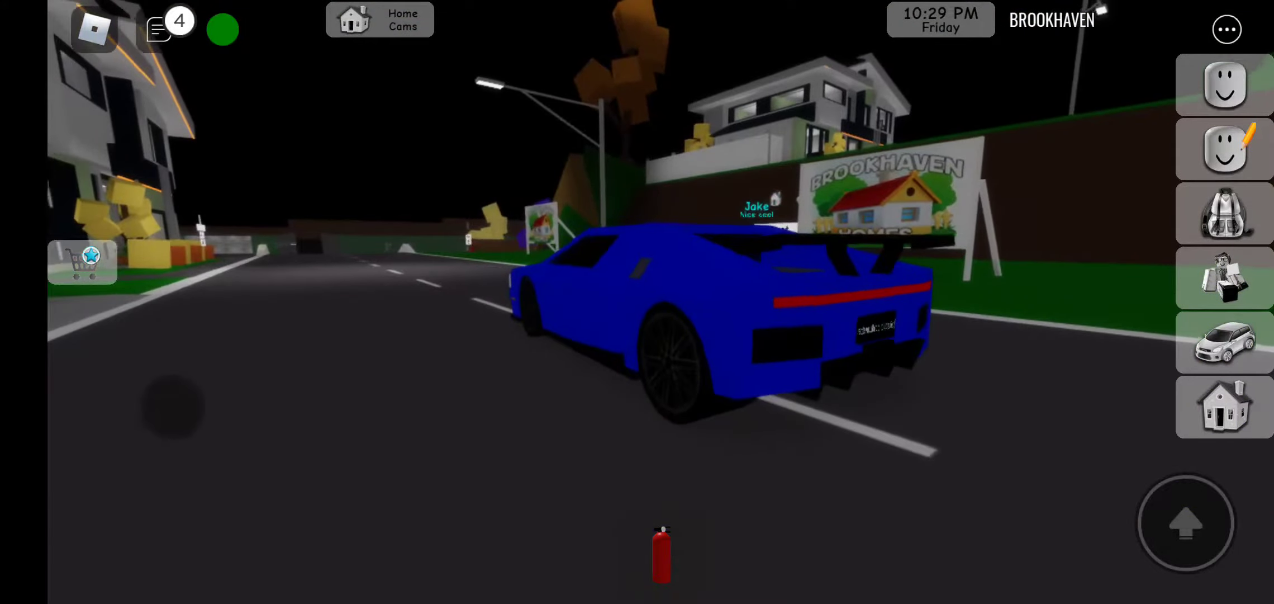
{"action": "left_click", "coordinate": [1226, 343]}
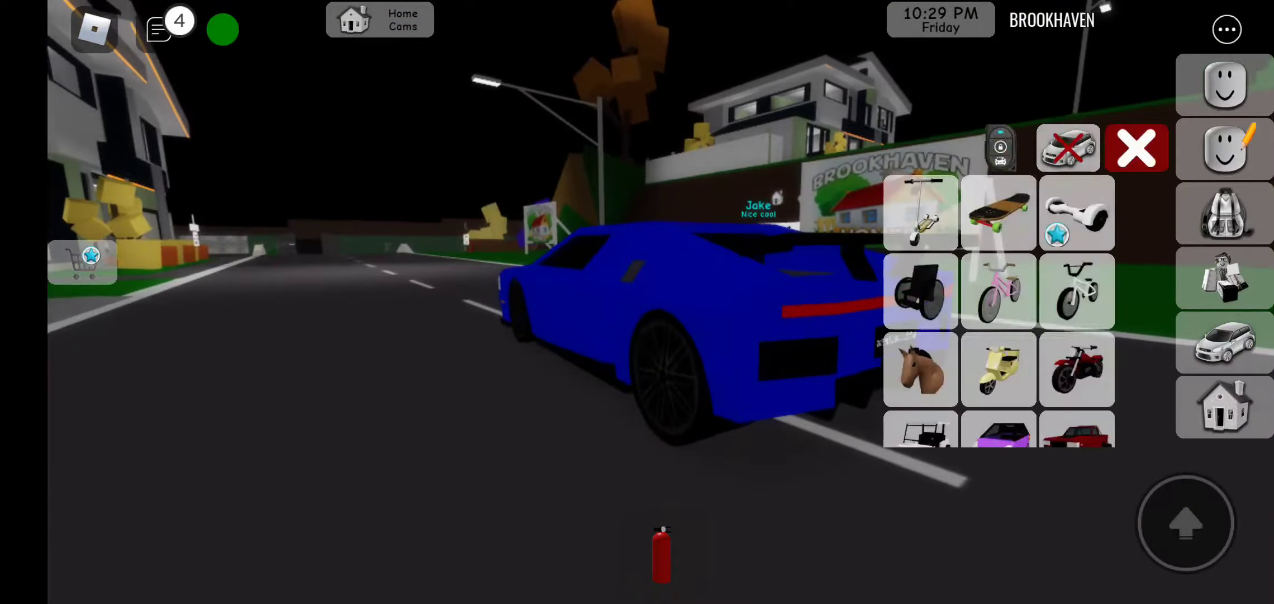
Bring up the list of spawnable cars from the right-side menu, then close it.
{"action": "left_click", "coordinate": [1067, 149]}
{"action": "left_click", "coordinate": [1136, 148]}
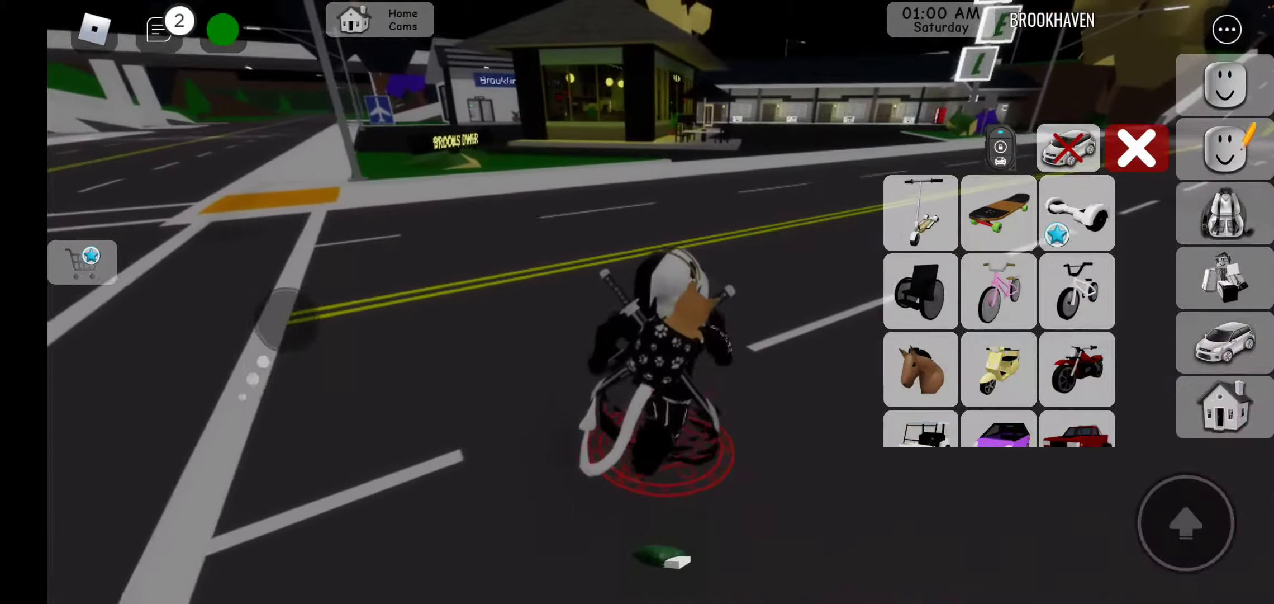
{"action": "scroll", "coordinate": [999, 308], "scroll_direction": "down", "scroll_amount": 5}
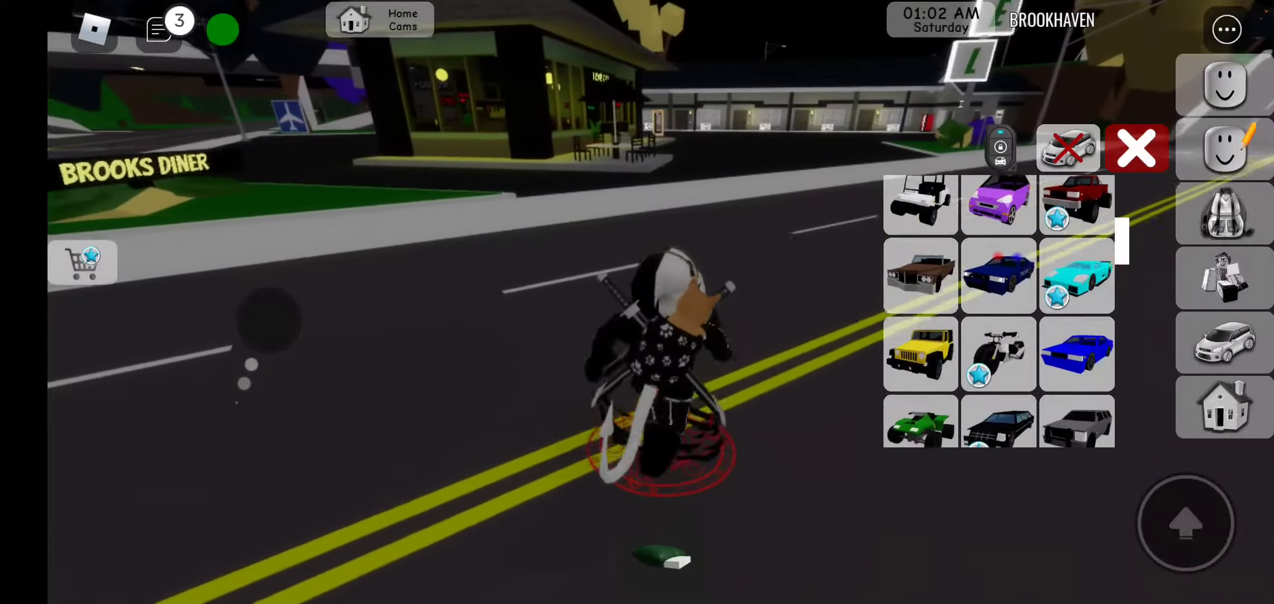
{"action": "scroll", "coordinate": [998, 308], "scroll_direction": "down", "scroll_amount": 2}
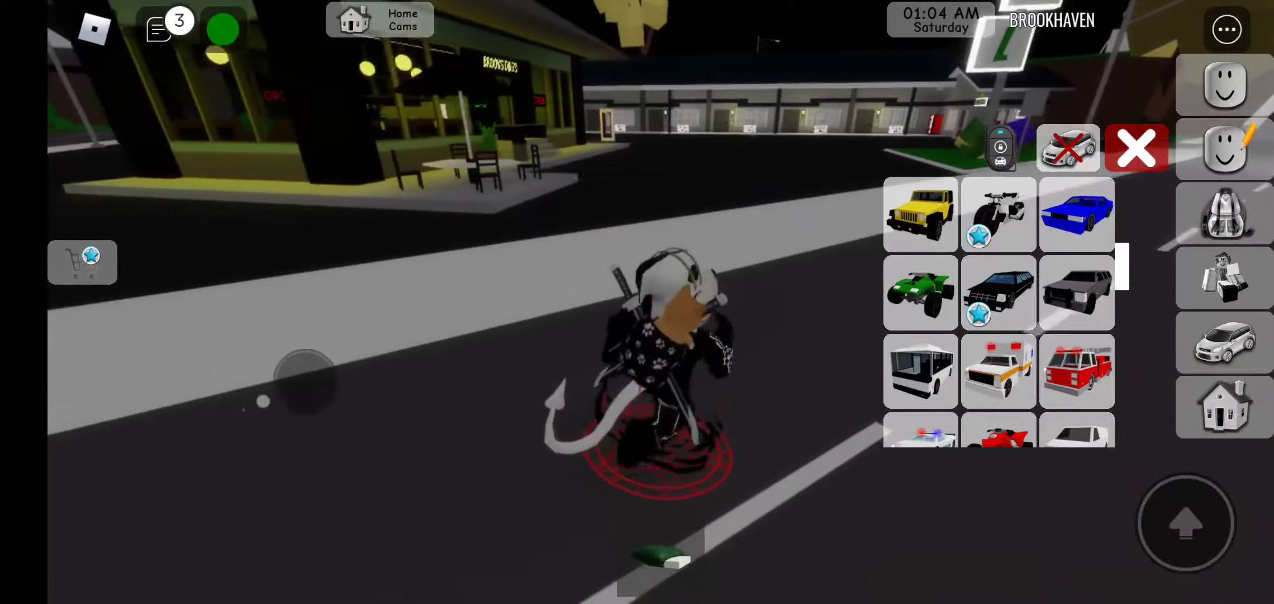
{"action": "scroll", "coordinate": [999, 308], "scroll_direction": "down", "scroll_amount": 2}
{"action": "scroll", "coordinate": [999, 309], "scroll_direction": "down", "scroll_amount": 3}
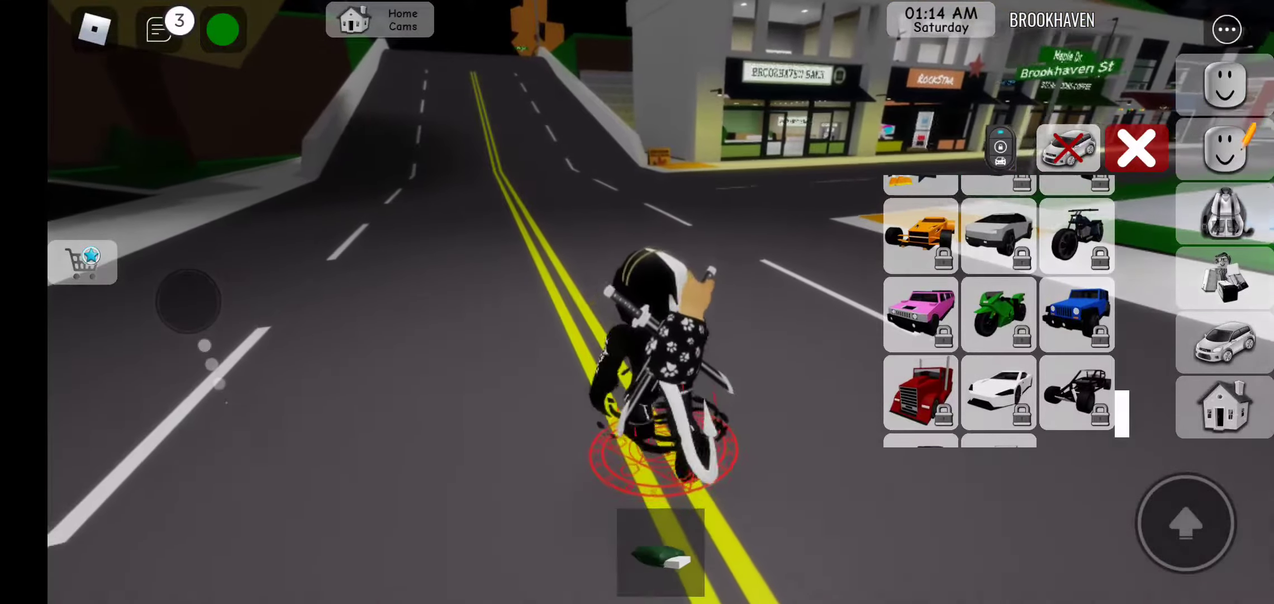
{"action": "left_click", "coordinate": [1136, 149]}
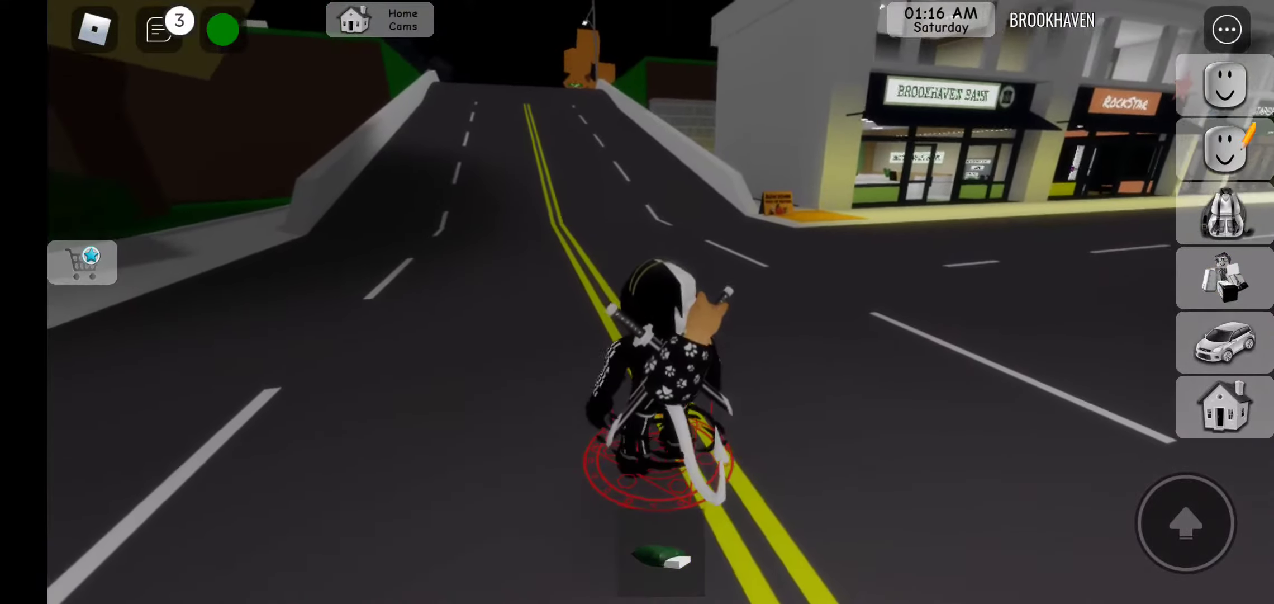
{"action": "left_click", "coordinate": [83, 262]}
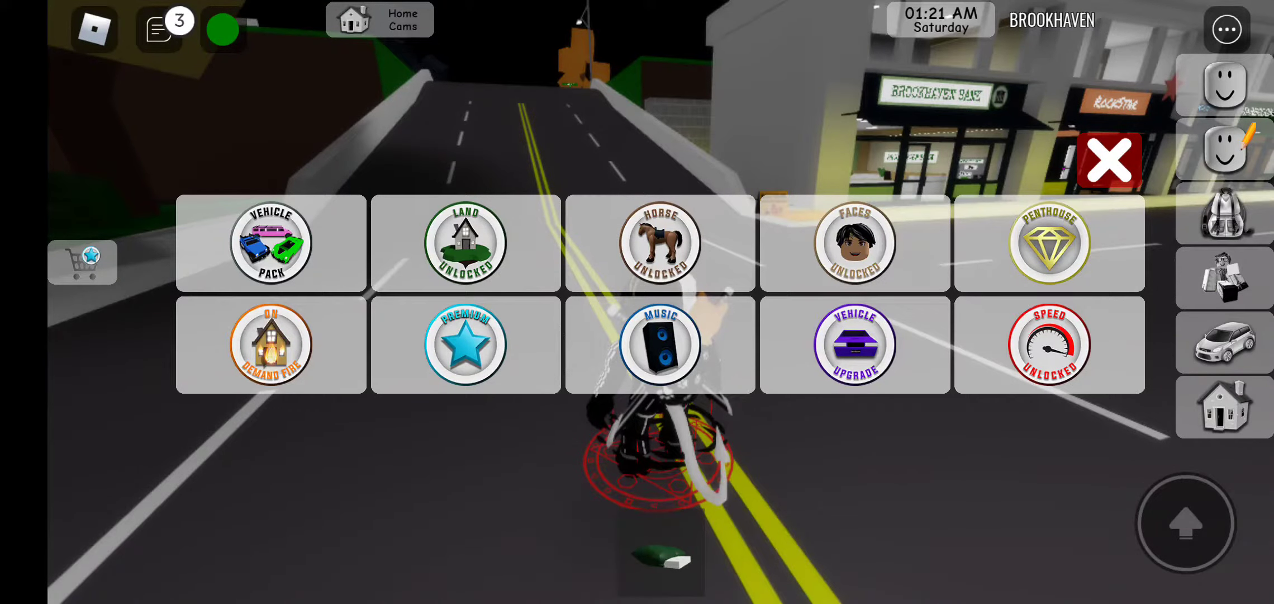
{"action": "left_click", "coordinate": [1109, 160]}
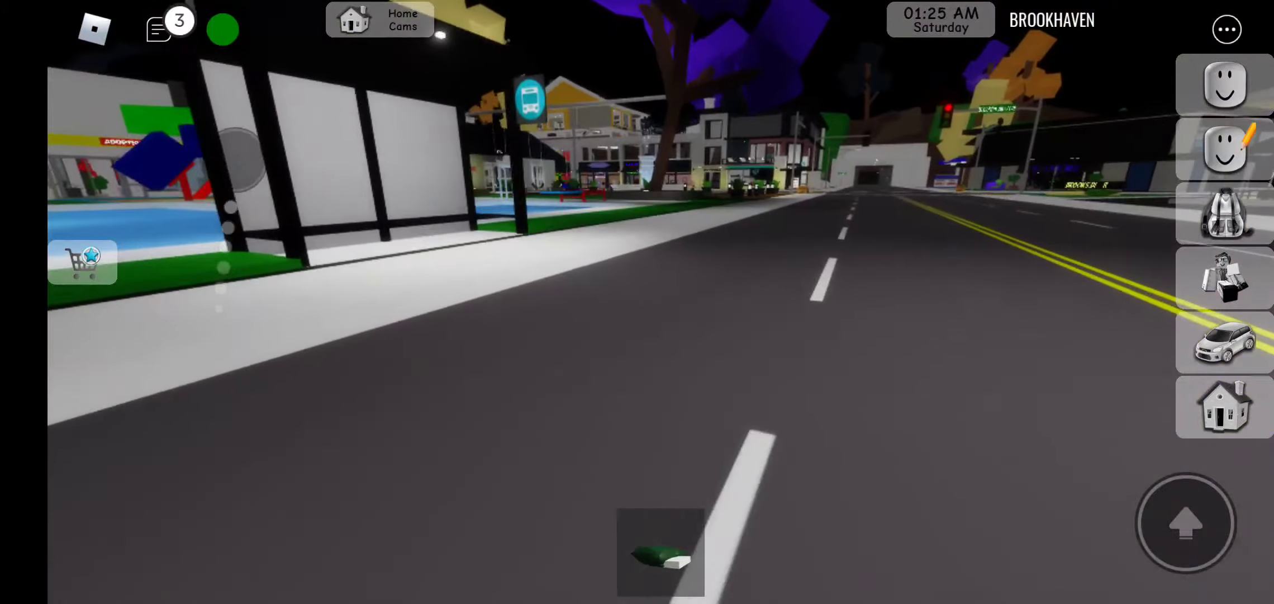
Open the list of spawnable vehicles.
{"action": "left_click", "coordinate": [1225, 343]}
Spawn a vehicle from the vehicle list.
{"action": "left_click", "coordinate": [976, 239]}
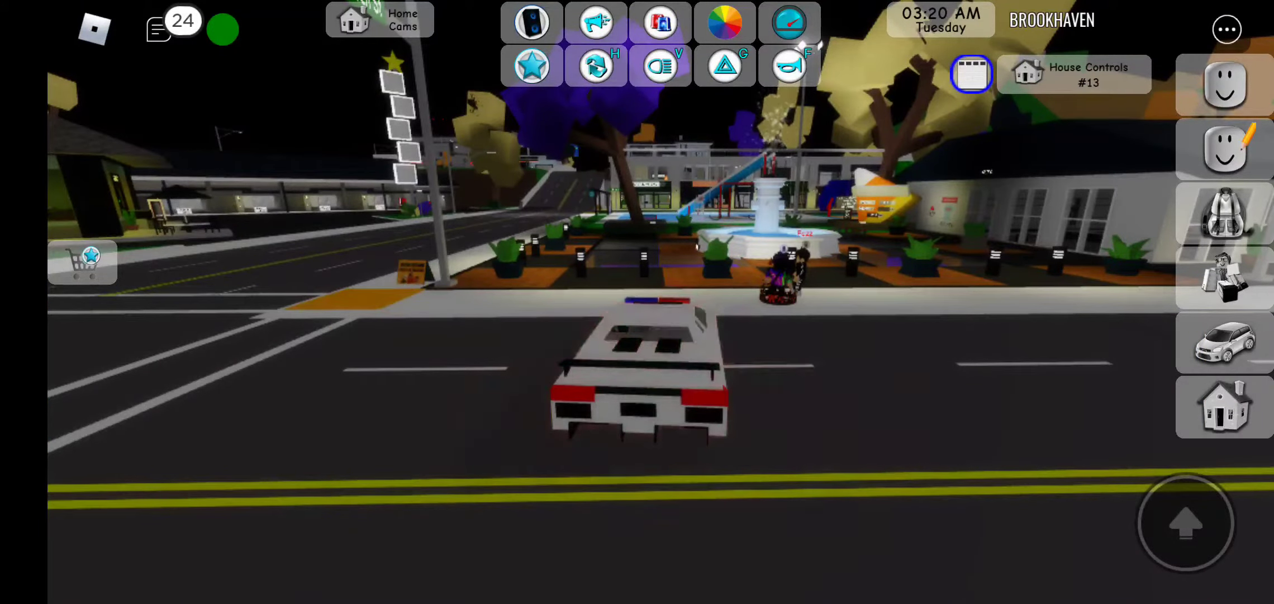
{"action": "left_click", "coordinate": [780, 265]}
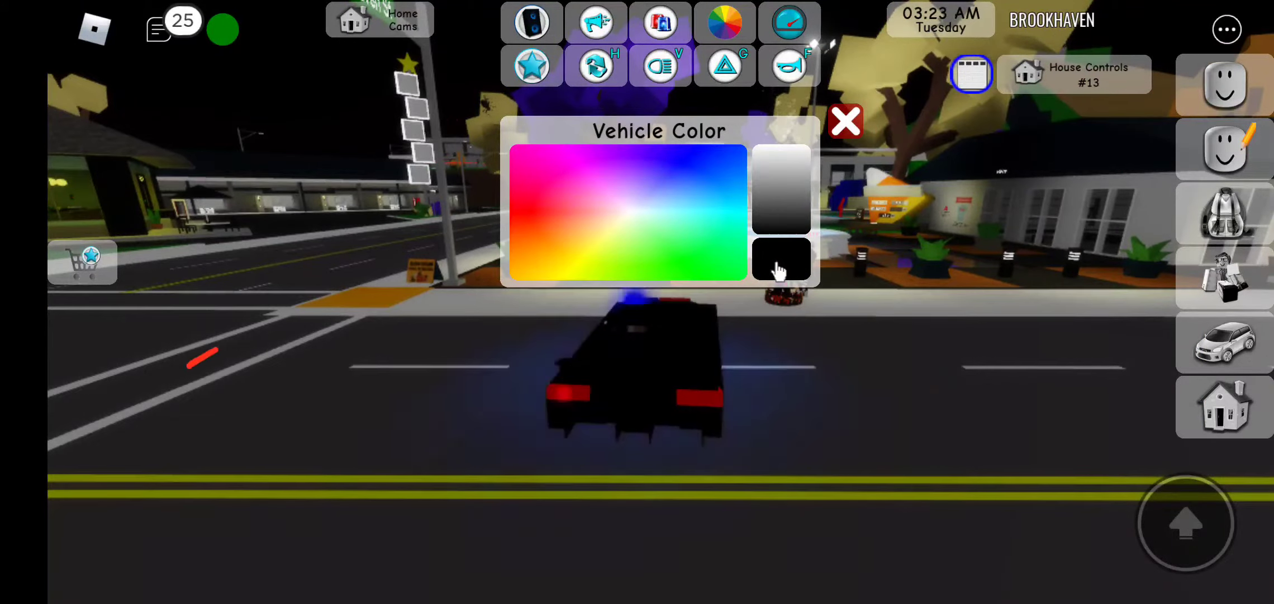